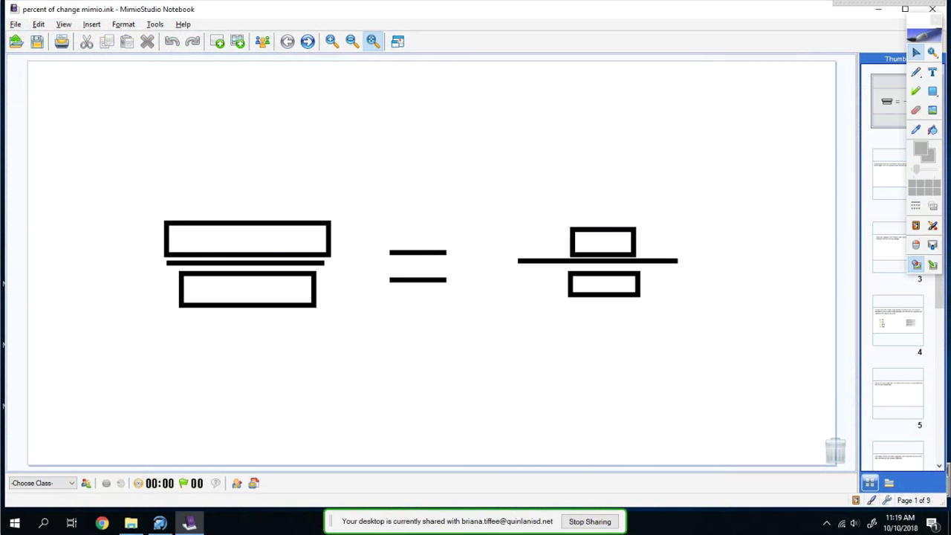
# - Move the two cover boxes off the left fraction to uncover Difference over Original
pyautogui.moveTo(247, 239); pyautogui.dragTo(272, 194)
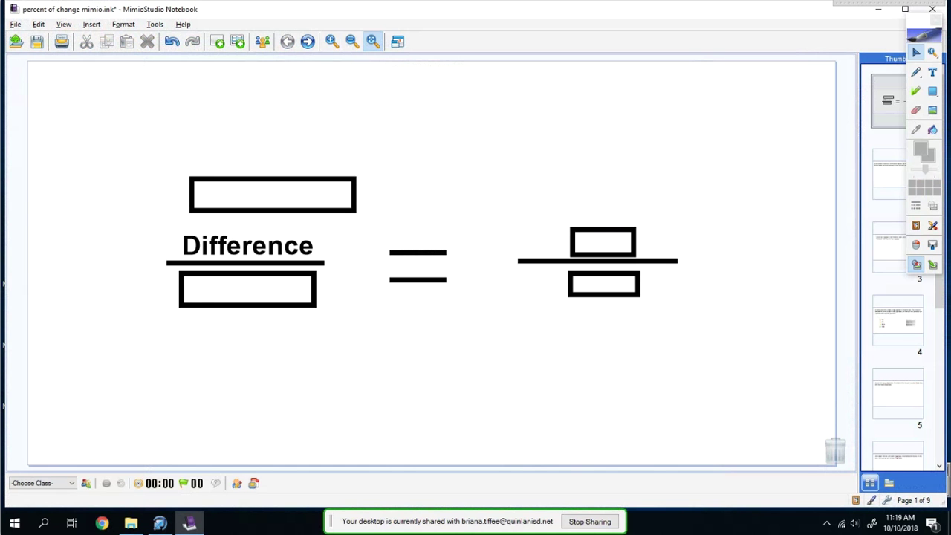
pyautogui.moveTo(248, 288); pyautogui.dragTo(264, 328)
pyautogui.click(269, 369)
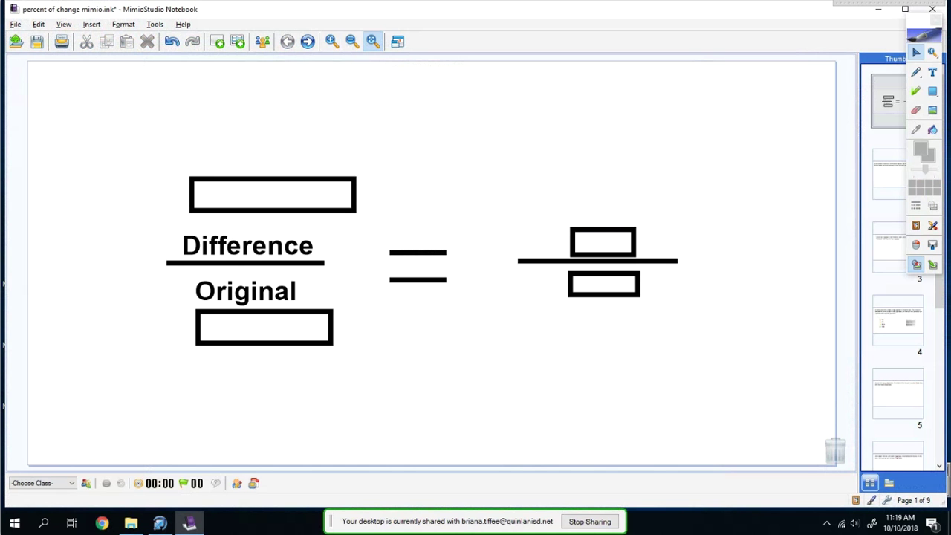
# - Move the two cover boxes off the right fraction to uncover % over 100, and clear the selection
pyautogui.moveTo(603, 242); pyautogui.dragTo(611, 234)
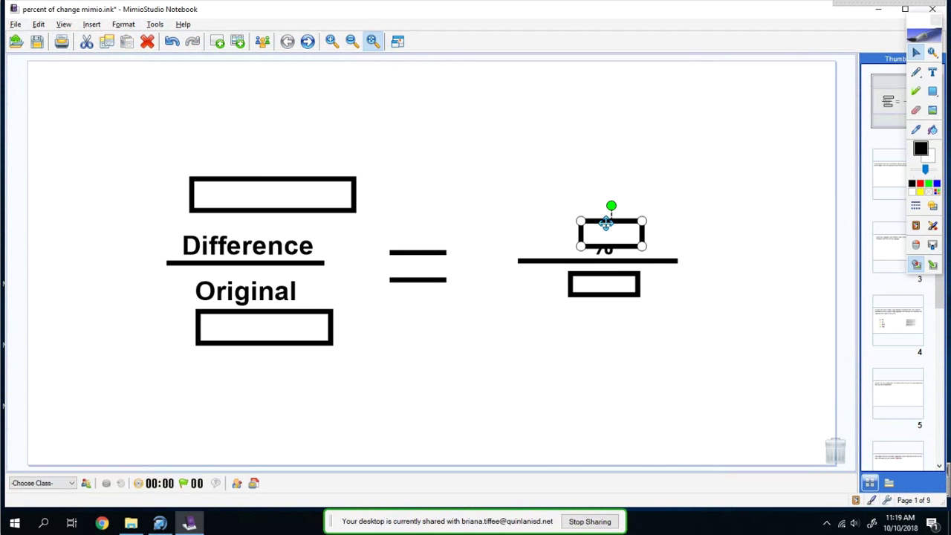
pyautogui.moveTo(601, 223); pyautogui.dragTo(638, 124)
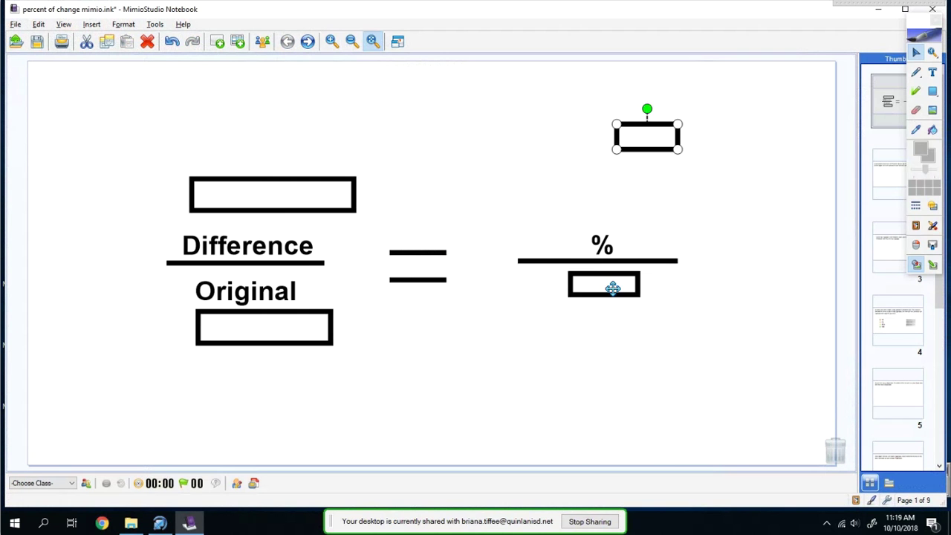
pyautogui.moveTo(609, 283); pyautogui.dragTo(613, 370)
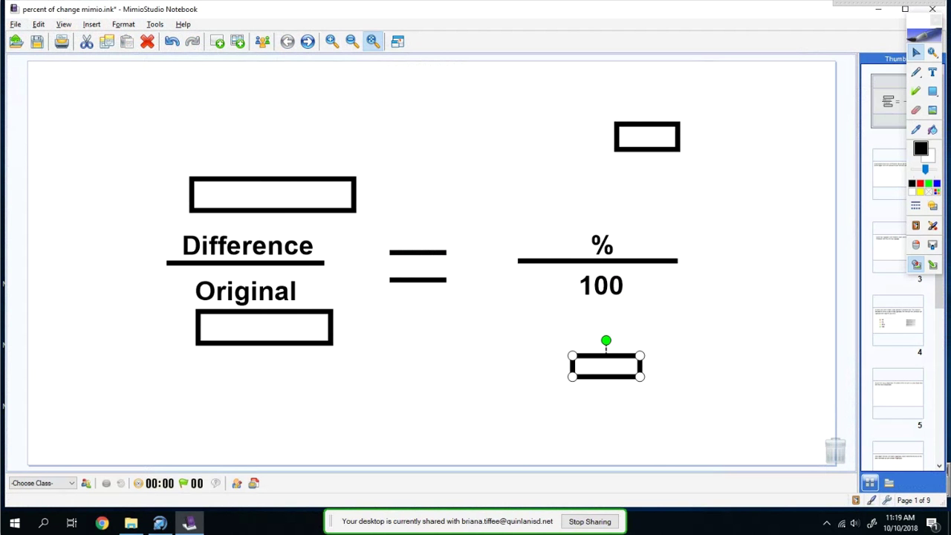
pyautogui.press('Escape')
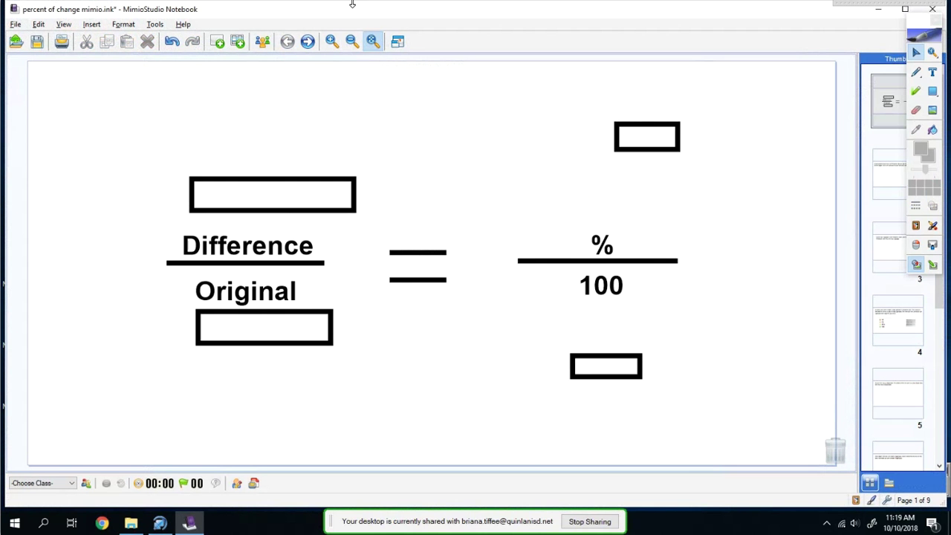
# - Go to page 2 and handwrite the difference 3 − 1 = 2 under the Pokémon Go hours problem with the pen
pyautogui.click(307, 42)
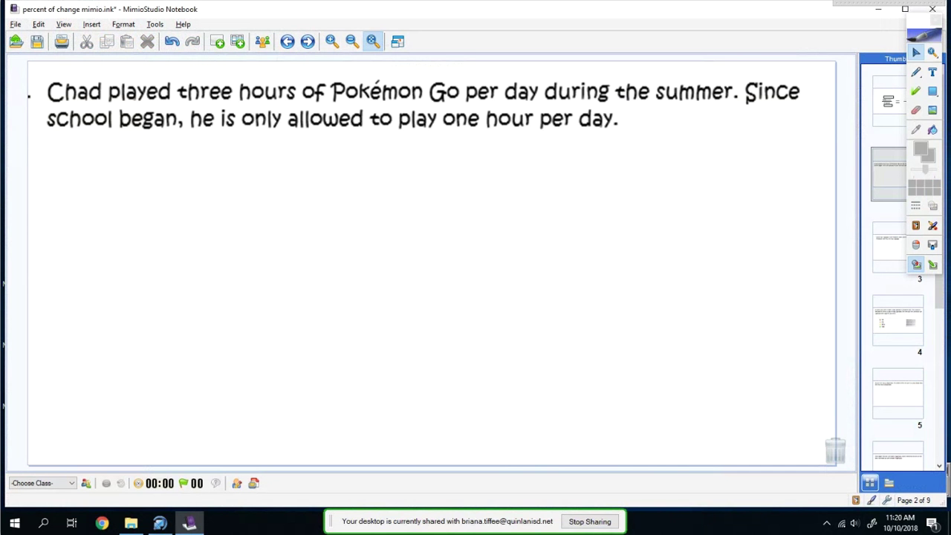
pyautogui.click(915, 72)
pyautogui.moveTo(289, 148)
pyautogui.mouseDown()
pyautogui.moveTo(285, 171)
pyautogui.moveTo(341, 158)
pyautogui.mouseUp()
pyautogui.moveTo(346, 138)
pyautogui.mouseDown()
pyautogui.moveTo(346, 164)
pyautogui.moveTo(379, 156)
pyautogui.mouseUp()
pyautogui.moveTo(381, 147)
pyautogui.mouseDown()
pyautogui.moveTo(395, 141)
pyautogui.moveTo(401, 157)
pyautogui.moveTo(427, 158)
pyautogui.mouseUp()
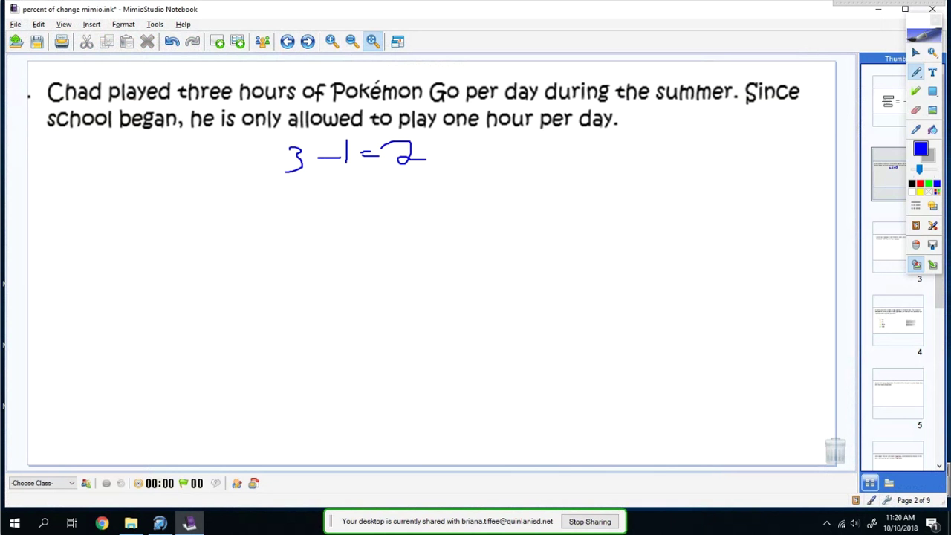
# - Handwrite the proportion 2/3 = x/100 below the difference
pyautogui.moveTo(251, 217)
pyautogui.mouseDown()
pyautogui.moveTo(256, 238)
pyautogui.moveTo(280, 236)
pyautogui.moveTo(283, 260)
pyautogui.moveTo(271, 275)
pyautogui.mouseUp()
pyautogui.moveTo(295, 241); pyautogui.dragTo(321, 242)
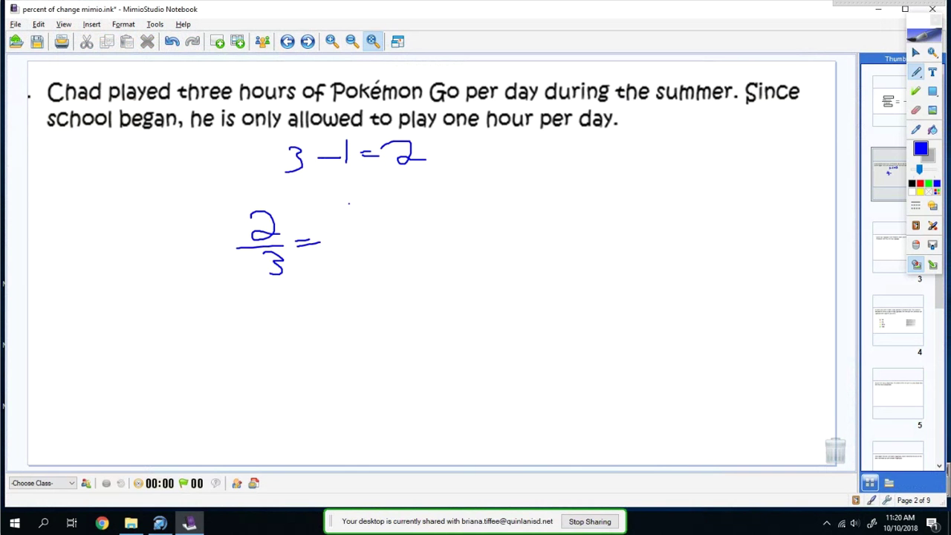
pyautogui.moveTo(349, 205)
pyautogui.mouseDown()
pyautogui.moveTo(366, 229)
pyautogui.moveTo(356, 230)
pyautogui.mouseUp()
pyautogui.moveTo(339, 235)
pyautogui.mouseDown()
pyautogui.moveTo(400, 230)
pyautogui.moveTo(351, 275)
pyautogui.moveTo(410, 256)
pyautogui.mouseUp()
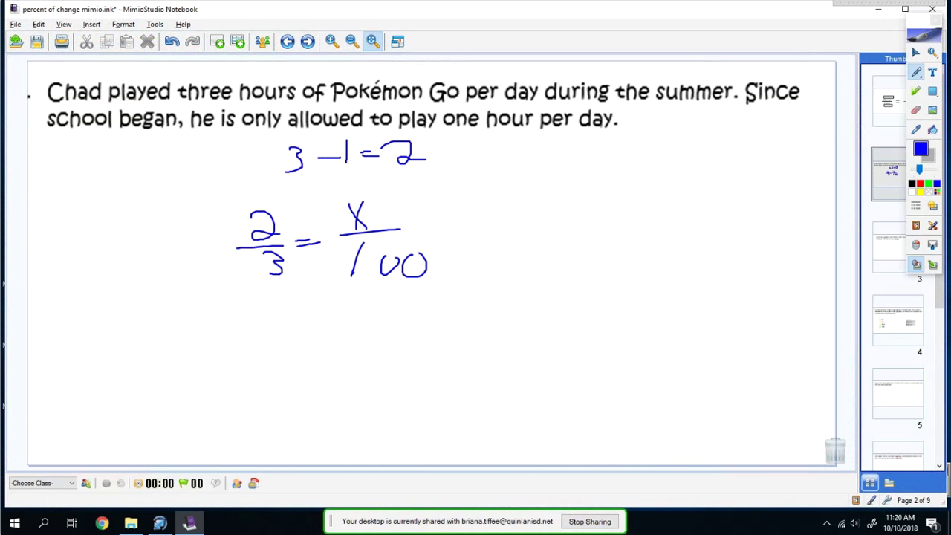
# - Write the cross-multiplied equation 3x = 200 and show both sides divided by 3
pyautogui.moveTo(251, 303)
pyautogui.mouseDown()
pyautogui.moveTo(289, 326)
pyautogui.moveTo(271, 336)
pyautogui.mouseUp()
pyautogui.moveTo(301, 306); pyautogui.dragTo(322, 331)
pyautogui.moveTo(319, 306)
pyautogui.mouseDown()
pyautogui.moveTo(306, 332)
pyautogui.moveTo(358, 315)
pyautogui.mouseUp()
pyautogui.moveTo(337, 322); pyautogui.dragTo(407, 324)
pyautogui.moveTo(420, 309)
pyautogui.mouseDown()
pyautogui.moveTo(413, 324)
pyautogui.moveTo(420, 309)
pyautogui.moveTo(444, 312)
pyautogui.mouseUp()
pyautogui.moveTo(279, 341)
pyautogui.mouseDown()
pyautogui.moveTo(321, 343)
pyautogui.moveTo(316, 364)
pyautogui.mouseUp()
pyautogui.moveTo(384, 339)
pyautogui.mouseDown()
pyautogui.moveTo(434, 331)
pyautogui.moveTo(409, 364)
pyautogui.mouseUp()
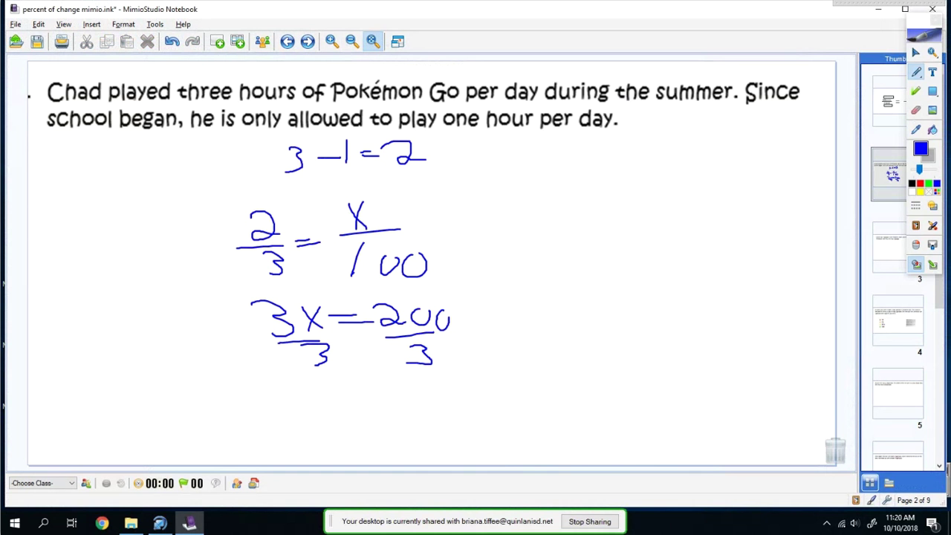
# - Write the solution x = 66.6 with a repeating bar over the decimal at the end of the page 2 work
pyautogui.moveTo(313, 407)
pyautogui.mouseDown()
pyautogui.moveTo(337, 435)
pyautogui.moveTo(325, 435)
pyautogui.moveTo(361, 421)
pyautogui.moveTo(376, 434)
pyautogui.moveTo(383, 426)
pyautogui.mouseUp()
pyautogui.moveTo(407, 411)
pyautogui.mouseDown()
pyautogui.moveTo(399, 436)
pyautogui.moveTo(435, 431)
pyautogui.moveTo(452, 408)
pyautogui.mouseUp()
pyautogui.click(417, 433)
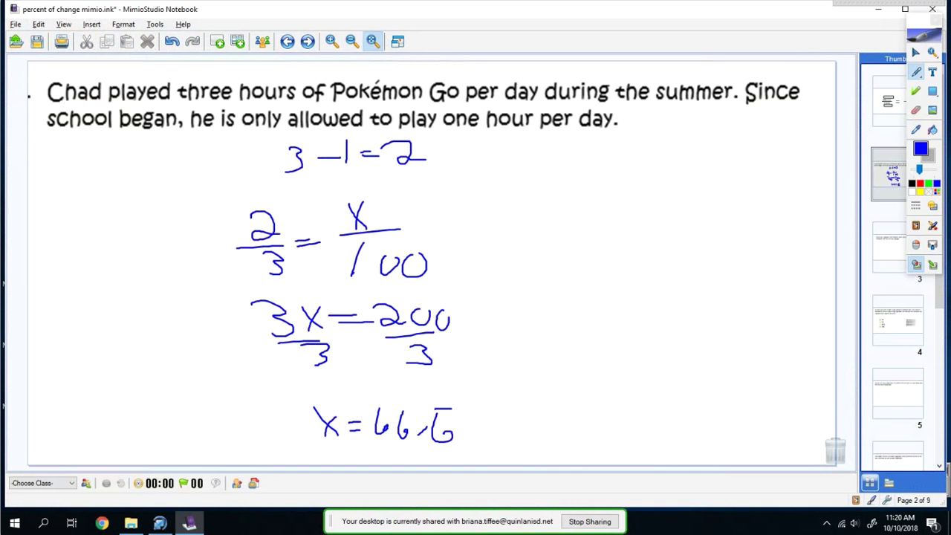
# - Go to page 3 and handwrite the difference 7 − 2 = 5 under the Eevees problem
pyautogui.click(308, 41)
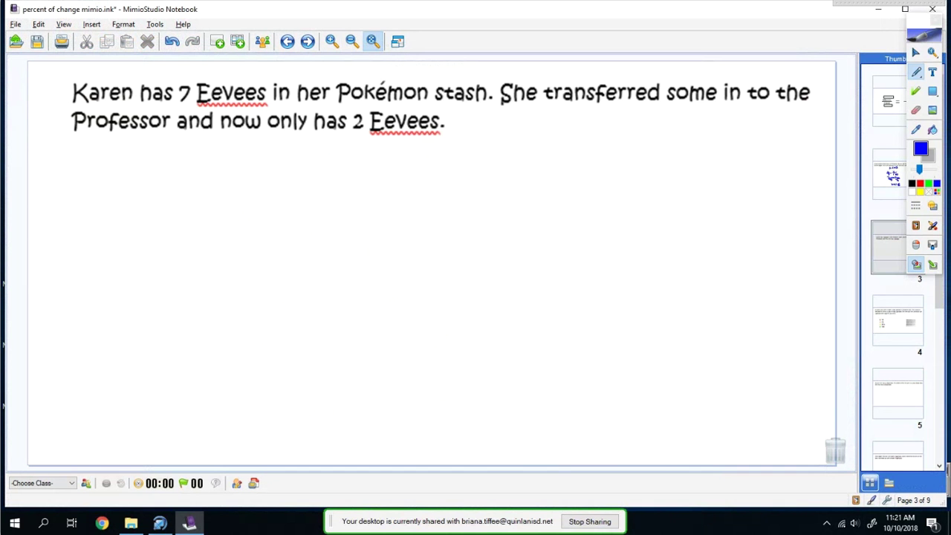
pyautogui.moveTo(312, 144)
pyautogui.mouseDown()
pyautogui.moveTo(336, 143)
pyautogui.moveTo(334, 164)
pyautogui.moveTo(436, 158)
pyautogui.mouseUp()
pyautogui.moveTo(456, 141)
pyautogui.mouseDown()
pyautogui.moveTo(458, 162)
pyautogui.moveTo(472, 140)
pyautogui.mouseUp()
# - Handwrite the proportion 5/7 = x/100 and its cross-multiplied form 7x = 500 below the difference
pyautogui.moveTo(344, 186); pyautogui.dragTo(327, 221)
pyautogui.moveTo(309, 226)
pyautogui.mouseDown()
pyautogui.moveTo(369, 226)
pyautogui.moveTo(362, 256)
pyautogui.mouseUp()
pyautogui.moveTo(385, 221); pyautogui.dragTo(453, 218)
pyautogui.moveTo(441, 196)
pyautogui.mouseDown()
pyautogui.moveTo(429, 218)
pyautogui.moveTo(456, 219)
pyautogui.moveTo(422, 254)
pyautogui.moveTo(441, 235)
pyautogui.moveTo(461, 235)
pyautogui.mouseUp()
pyautogui.moveTo(335, 288)
pyautogui.mouseDown()
pyautogui.moveTo(361, 294)
pyautogui.moveTo(359, 307)
pyautogui.mouseUp()
pyautogui.moveTo(373, 288)
pyautogui.mouseDown()
pyautogui.moveTo(395, 308)
pyautogui.moveTo(381, 307)
pyautogui.mouseUp()
pyautogui.moveTo(399, 296)
pyautogui.mouseDown()
pyautogui.moveTo(436, 304)
pyautogui.moveTo(450, 287)
pyautogui.moveTo(500, 290)
pyautogui.mouseUp()
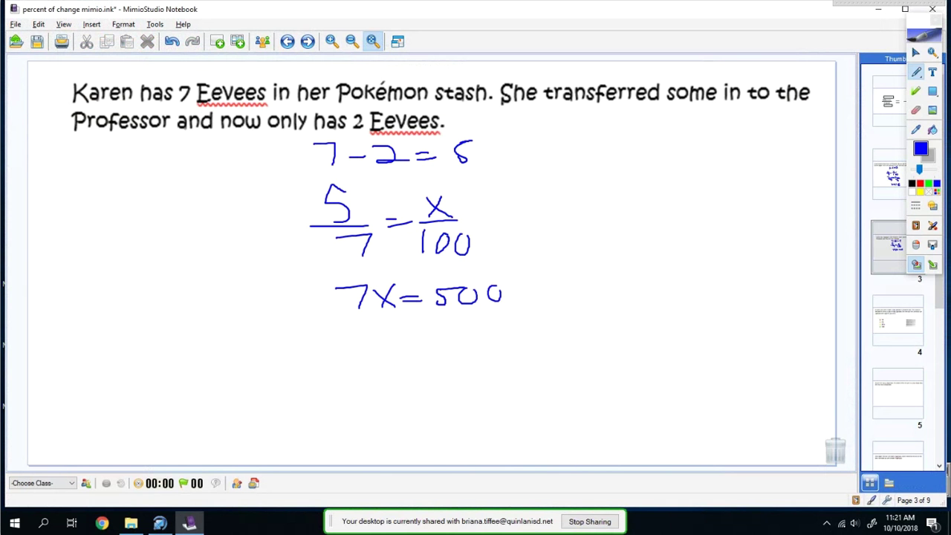
# - Write the solution x = 71.43 and draw a box around it
pyautogui.moveTo(385, 355); pyautogui.dragTo(399, 383)
pyautogui.moveTo(407, 353)
pyautogui.mouseDown()
pyautogui.moveTo(387, 385)
pyautogui.moveTo(430, 363)
pyautogui.moveTo(485, 367)
pyautogui.moveTo(506, 344)
pyautogui.moveTo(519, 355)
pyautogui.mouseUp()
pyautogui.moveTo(515, 342)
pyautogui.mouseDown()
pyautogui.moveTo(513, 369)
pyautogui.moveTo(537, 354)
pyautogui.moveTo(529, 370)
pyautogui.mouseUp()
pyautogui.moveTo(364, 403)
pyautogui.mouseDown()
pyautogui.moveTo(413, 309)
pyautogui.moveTo(591, 399)
pyautogui.moveTo(359, 415)
pyautogui.mouseUp()
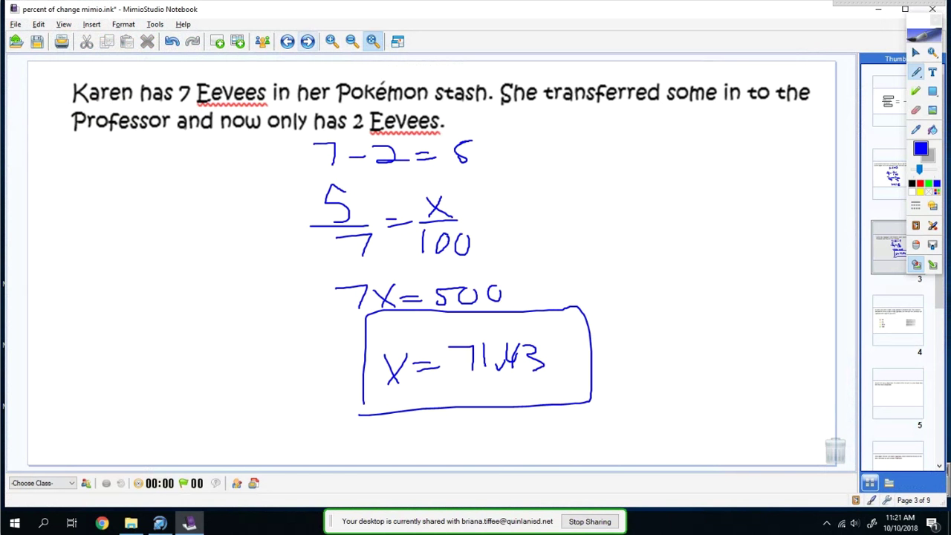
# - On page 4, handwrite the proportion 75/200 = x/100 beside the bag upgrade problem and circle answer C, 37.5
pyautogui.click(307, 42)
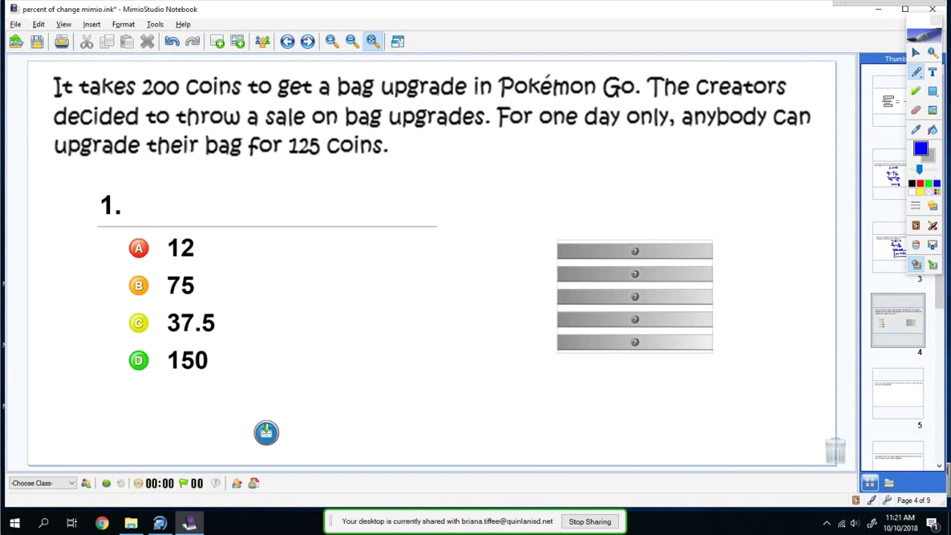
pyautogui.moveTo(455, 140)
pyautogui.mouseDown()
pyautogui.moveTo(477, 139)
pyautogui.moveTo(473, 159)
pyautogui.moveTo(482, 159)
pyautogui.moveTo(503, 138)
pyautogui.moveTo(505, 160)
pyautogui.moveTo(484, 182)
pyautogui.moveTo(490, 173)
pyautogui.moveTo(543, 164)
pyautogui.mouseUp()
pyautogui.moveTo(522, 171); pyautogui.dragTo(539, 170)
pyautogui.moveTo(557, 136); pyautogui.dragTo(579, 155)
pyautogui.moveTo(577, 136)
pyautogui.mouseDown()
pyautogui.moveTo(563, 154)
pyautogui.moveTo(588, 157)
pyautogui.moveTo(563, 181)
pyautogui.moveTo(603, 169)
pyautogui.mouseUp()
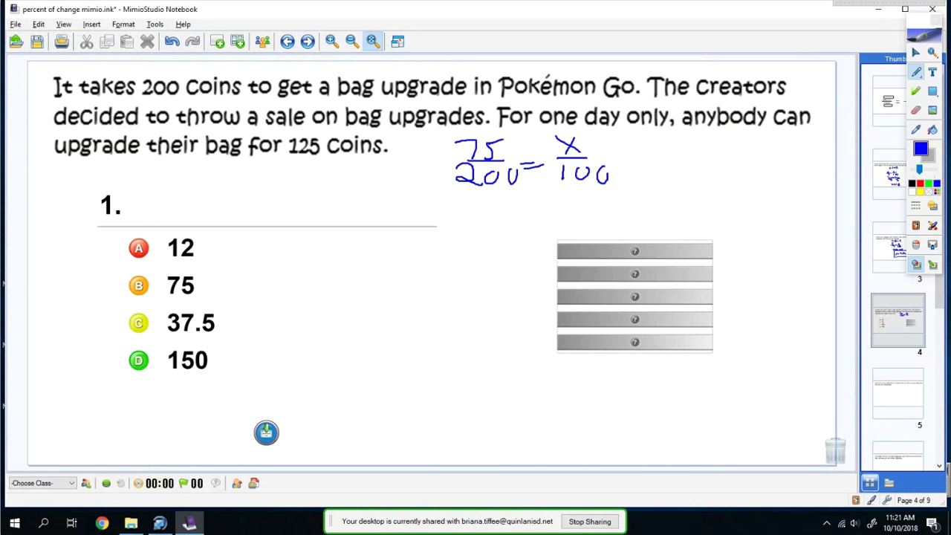
pyautogui.moveTo(155, 315)
pyautogui.mouseDown()
pyautogui.moveTo(192, 342)
pyautogui.moveTo(153, 317)
pyautogui.mouseUp()
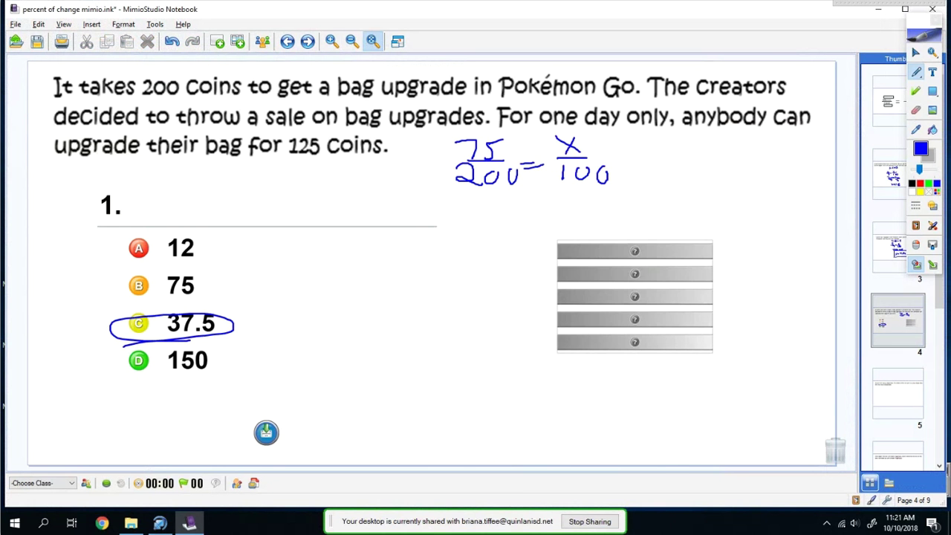
# - Go to page 5 and handwrite the difference 11 − 33 = |−22| = 22 beside the Poké balls problem
pyautogui.click(308, 41)
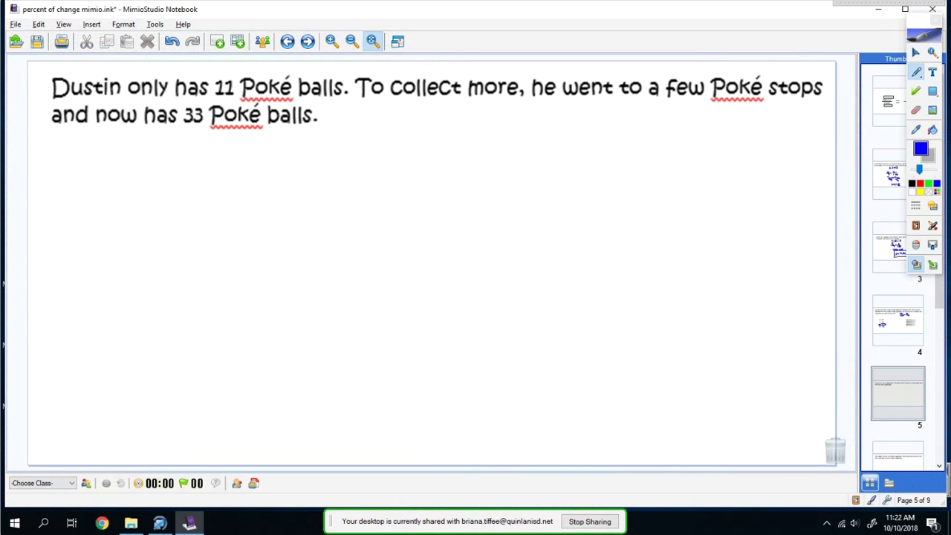
pyautogui.moveTo(338, 121)
pyautogui.mouseDown()
pyautogui.moveTo(339, 141)
pyautogui.moveTo(404, 118)
pyautogui.moveTo(401, 143)
pyautogui.moveTo(432, 130)
pyautogui.moveTo(435, 146)
pyautogui.moveTo(466, 131)
pyautogui.mouseUp()
pyautogui.moveTo(450, 137); pyautogui.dragTo(511, 126)
pyautogui.moveTo(517, 117)
pyautogui.mouseDown()
pyautogui.moveTo(529, 134)
pyautogui.moveTo(564, 137)
pyautogui.mouseUp()
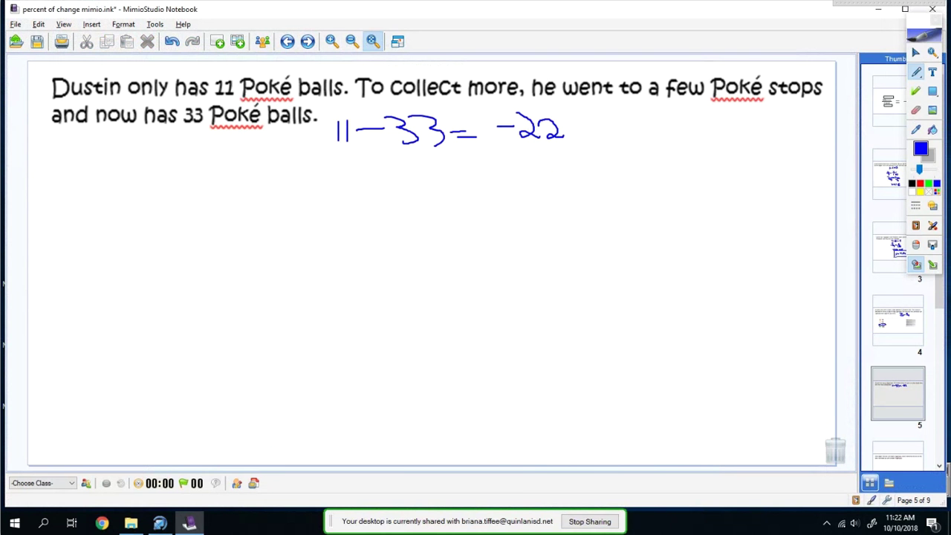
pyautogui.moveTo(492, 101); pyautogui.dragTo(493, 141)
pyautogui.moveTo(564, 111)
pyautogui.mouseDown()
pyautogui.moveTo(572, 142)
pyautogui.moveTo(590, 127)
pyautogui.moveTo(631, 135)
pyautogui.mouseUp()
pyautogui.moveTo(632, 117)
pyautogui.mouseDown()
pyautogui.moveTo(632, 127)
pyautogui.moveTo(637, 119)
pyautogui.moveTo(658, 137)
pyautogui.mouseUp()
# - Handwrite the proportion 22/11 = x/100 below the difference
pyautogui.moveTo(266, 177)
pyautogui.mouseDown()
pyautogui.moveTo(297, 168)
pyautogui.moveTo(318, 196)
pyautogui.moveTo(358, 191)
pyautogui.mouseUp()
pyautogui.moveTo(272, 201); pyautogui.dragTo(364, 199)
pyautogui.moveTo(308, 207)
pyautogui.mouseDown()
pyautogui.moveTo(303, 230)
pyautogui.moveTo(326, 232)
pyautogui.moveTo(325, 240)
pyautogui.mouseUp()
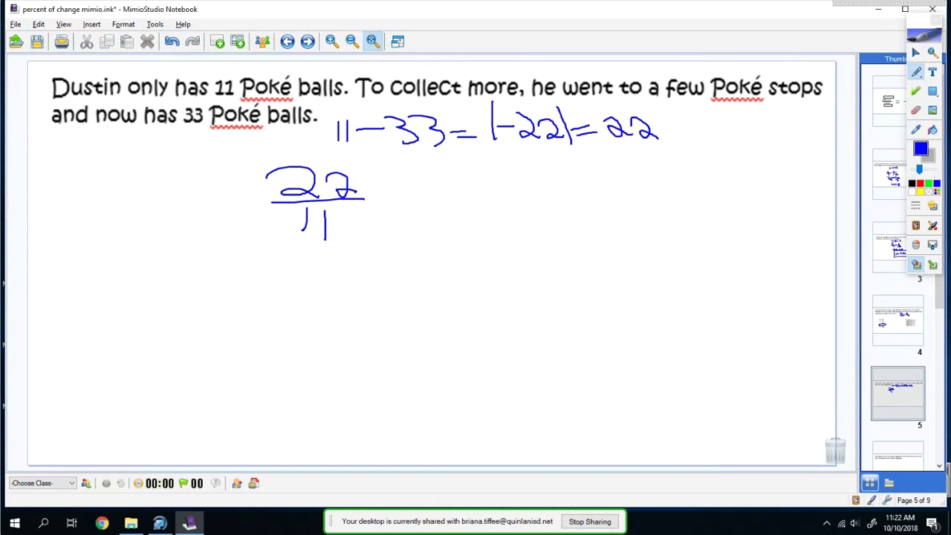
pyautogui.moveTo(381, 198); pyautogui.dragTo(392, 199)
pyautogui.moveTo(381, 204)
pyautogui.mouseDown()
pyautogui.moveTo(449, 197)
pyautogui.moveTo(427, 199)
pyautogui.moveTo(450, 200)
pyautogui.moveTo(430, 227)
pyautogui.moveTo(474, 205)
pyautogui.mouseUp()
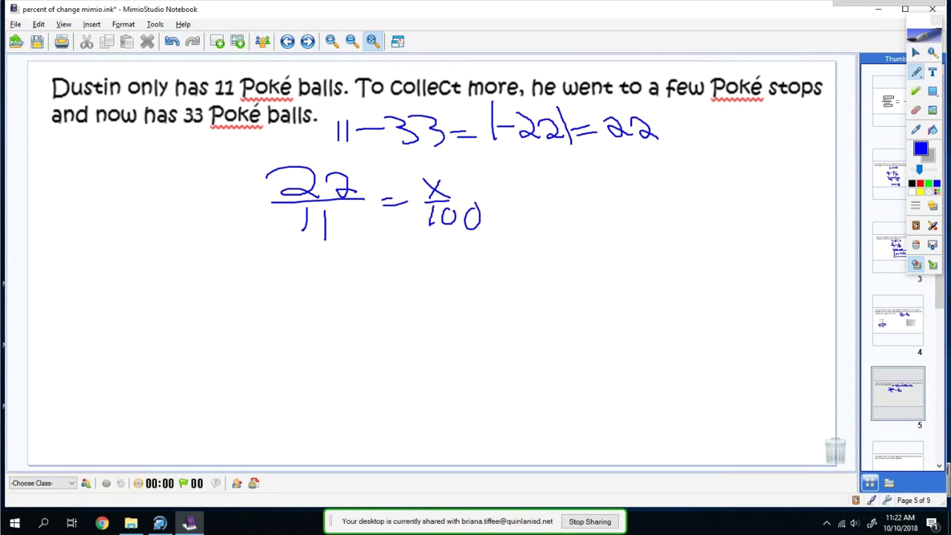
# - Write 11x = 2200 and the solution x = 200, and draw a box around the solution
pyautogui.moveTo(326, 278); pyautogui.dragTo(321, 310)
pyautogui.moveTo(346, 281)
pyautogui.mouseDown()
pyautogui.moveTo(343, 316)
pyautogui.moveTo(437, 288)
pyautogui.mouseUp()
pyautogui.moveTo(402, 295)
pyautogui.mouseDown()
pyautogui.moveTo(438, 296)
pyautogui.moveTo(458, 279)
pyautogui.moveTo(490, 299)
pyautogui.moveTo(529, 282)
pyautogui.moveTo(560, 284)
pyautogui.mouseUp()
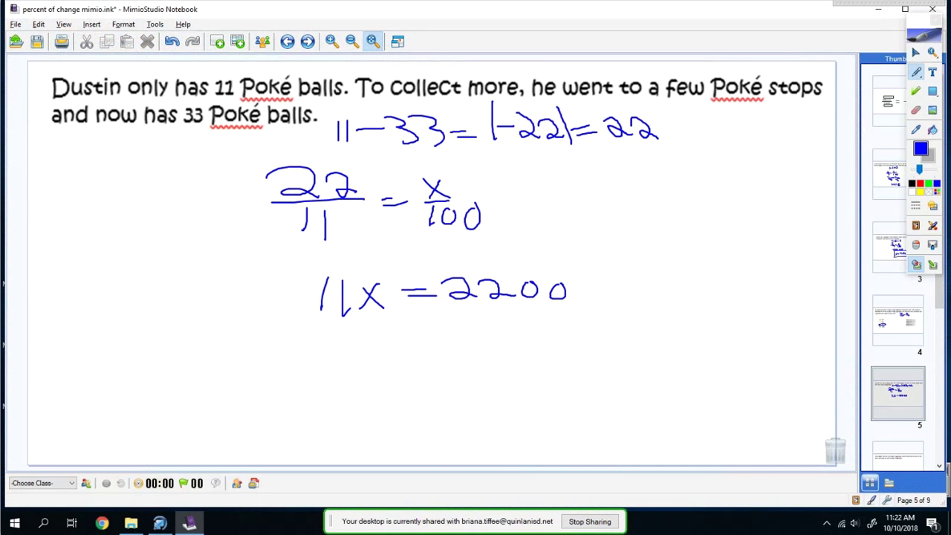
pyautogui.moveTo(376, 363); pyautogui.dragTo(400, 384)
pyautogui.moveTo(397, 361)
pyautogui.mouseDown()
pyautogui.moveTo(375, 385)
pyautogui.moveTo(479, 369)
pyautogui.moveTo(501, 375)
pyautogui.moveTo(507, 364)
pyautogui.moveTo(526, 376)
pyautogui.mouseUp()
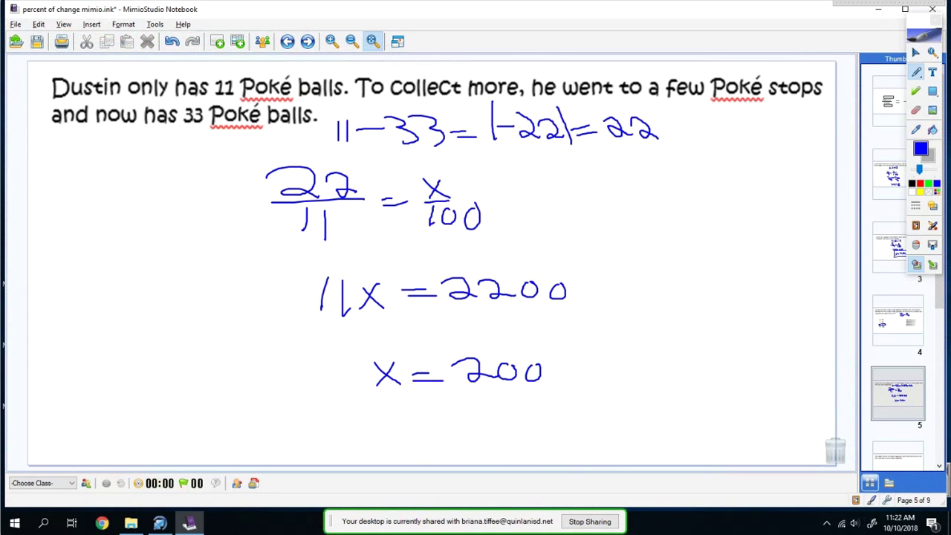
pyautogui.moveTo(359, 339)
pyautogui.mouseDown()
pyautogui.moveTo(359, 403)
pyautogui.moveTo(569, 410)
pyautogui.moveTo(408, 432)
pyautogui.mouseUp()
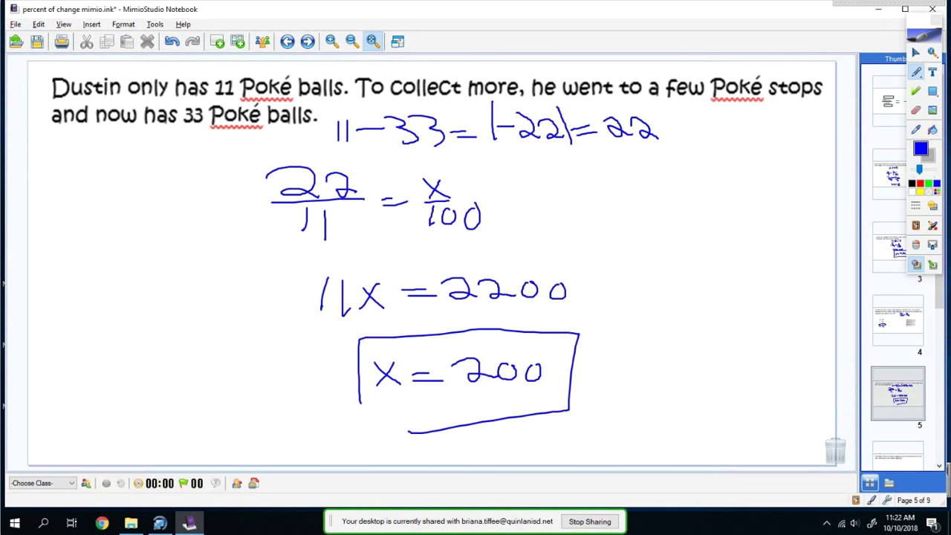
# - Go to page 6 and handwrite the difference 8 − 16 = |−8| = 8 under the Magikarps problem
pyautogui.click(306, 40)
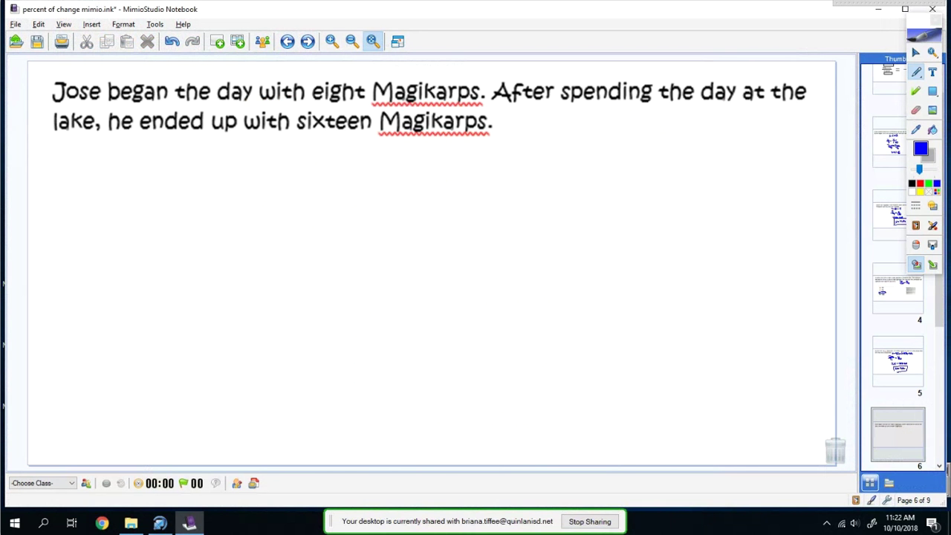
pyautogui.moveTo(325, 137)
pyautogui.mouseDown()
pyautogui.moveTo(330, 164)
pyautogui.moveTo(324, 137)
pyautogui.moveTo(375, 162)
pyautogui.moveTo(483, 153)
pyautogui.mouseUp()
pyautogui.click(394, 145)
pyautogui.moveTo(477, 147)
pyautogui.mouseDown()
pyautogui.moveTo(492, 143)
pyautogui.moveTo(469, 162)
pyautogui.mouseUp()
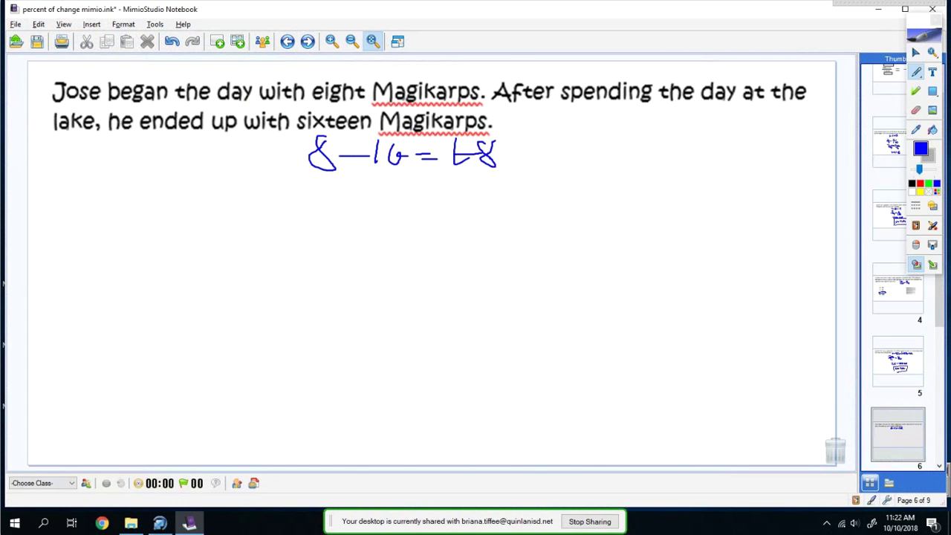
pyautogui.moveTo(505, 135)
pyautogui.mouseDown()
pyautogui.moveTo(508, 168)
pyautogui.moveTo(548, 153)
pyautogui.mouseUp()
pyautogui.moveTo(528, 160)
pyautogui.mouseDown()
pyautogui.moveTo(557, 159)
pyautogui.moveTo(581, 143)
pyautogui.mouseUp()
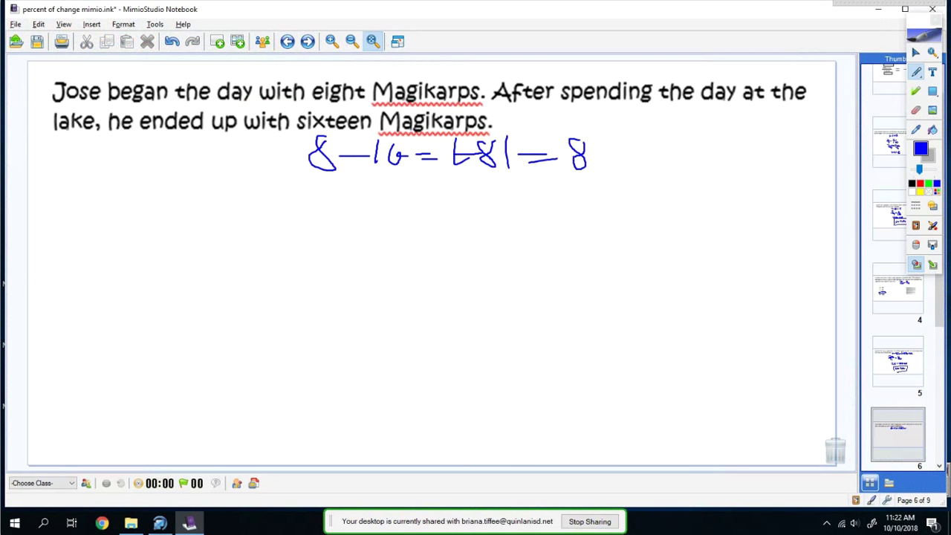
# - Handwrite the proportion 8/8 = x/100 below the difference
pyautogui.moveTo(294, 203)
pyautogui.mouseDown()
pyautogui.moveTo(288, 212)
pyautogui.moveTo(300, 223)
pyautogui.moveTo(307, 207)
pyautogui.mouseUp()
pyautogui.moveTo(270, 248)
pyautogui.mouseDown()
pyautogui.moveTo(330, 249)
pyautogui.moveTo(312, 276)
pyautogui.moveTo(330, 253)
pyautogui.moveTo(370, 245)
pyautogui.mouseUp()
pyautogui.moveTo(392, 212)
pyautogui.mouseDown()
pyautogui.moveTo(422, 237)
pyautogui.moveTo(401, 240)
pyautogui.moveTo(442, 242)
pyautogui.mouseUp()
pyautogui.moveTo(394, 257)
pyautogui.mouseDown()
pyautogui.moveTo(393, 275)
pyautogui.moveTo(443, 265)
pyautogui.mouseUp()
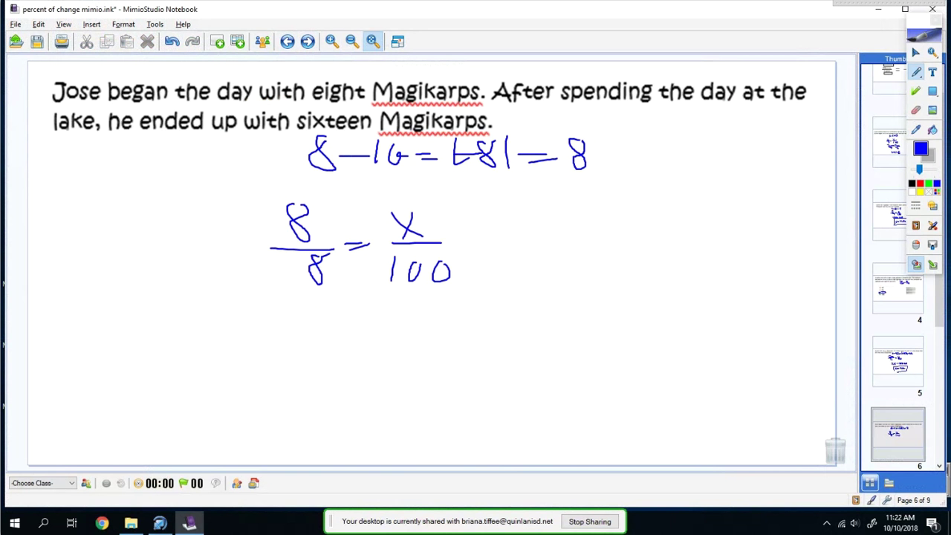
# - Write 8x = 800 and the solution x = 100, and draw a box around the solution
pyautogui.moveTo(331, 314)
pyautogui.mouseDown()
pyautogui.moveTo(321, 346)
pyautogui.moveTo(328, 315)
pyautogui.mouseUp()
pyautogui.moveTo(336, 314)
pyautogui.mouseDown()
pyautogui.moveTo(364, 333)
pyautogui.moveTo(347, 340)
pyautogui.moveTo(435, 312)
pyautogui.moveTo(482, 334)
pyautogui.moveTo(493, 318)
pyautogui.mouseUp()
pyautogui.moveTo(344, 385); pyautogui.dragTo(367, 415)
pyautogui.moveTo(364, 392)
pyautogui.mouseDown()
pyautogui.moveTo(358, 416)
pyautogui.moveTo(404, 400)
pyautogui.moveTo(413, 413)
pyautogui.mouseUp()
pyautogui.moveTo(431, 392)
pyautogui.mouseDown()
pyautogui.moveTo(423, 407)
pyautogui.moveTo(454, 395)
pyautogui.mouseUp()
pyautogui.moveTo(338, 434)
pyautogui.mouseDown()
pyautogui.moveTo(338, 395)
pyautogui.moveTo(476, 435)
pyautogui.moveTo(363, 439)
pyautogui.mouseUp()
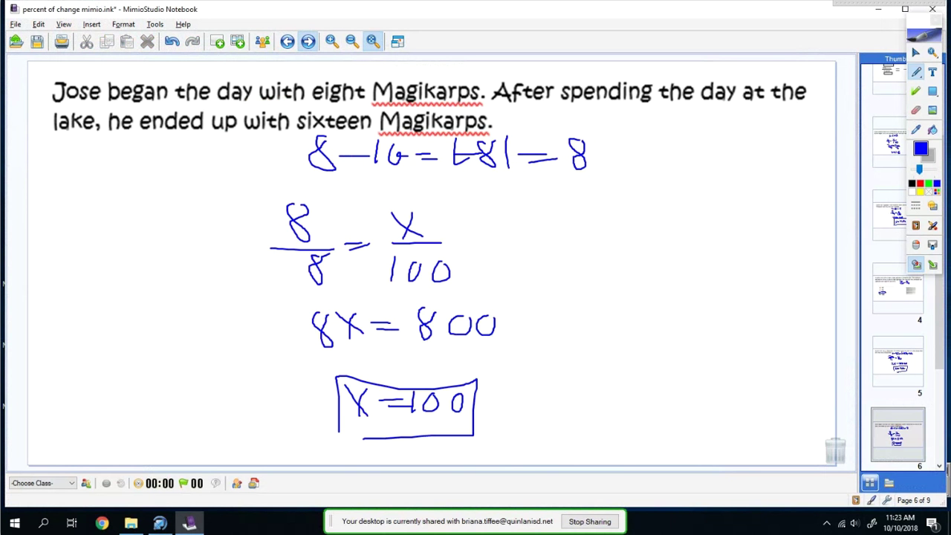
# - Go to page 7 and handwrite the subtraction 440 − 540 after the gym coins problem text
pyautogui.click(307, 41)
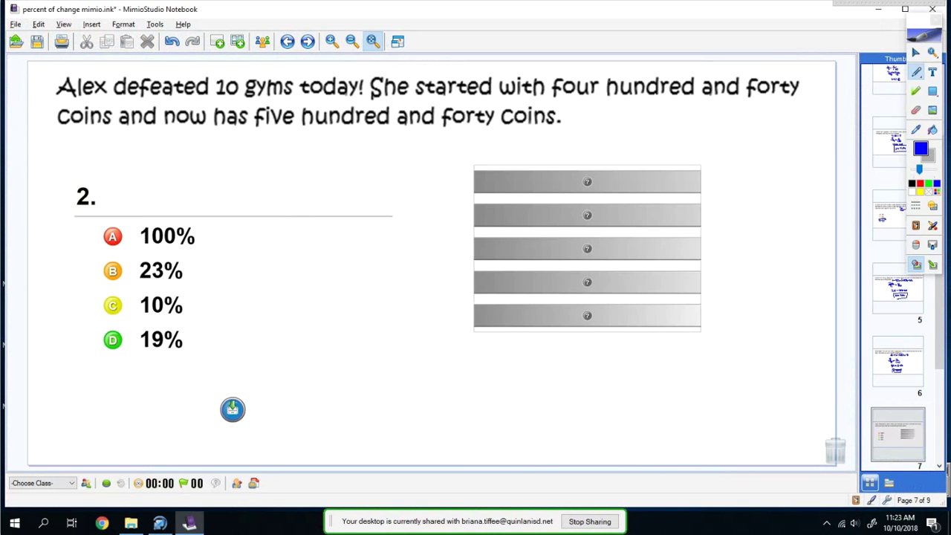
pyautogui.moveTo(572, 106); pyautogui.dragTo(580, 128)
pyautogui.moveTo(588, 107)
pyautogui.mouseDown()
pyautogui.moveTo(596, 128)
pyautogui.moveTo(625, 127)
pyautogui.moveTo(626, 108)
pyautogui.moveTo(667, 112)
pyautogui.moveTo(668, 128)
pyautogui.moveTo(710, 110)
pyautogui.moveTo(707, 129)
pyautogui.moveTo(732, 112)
pyautogui.mouseUp()
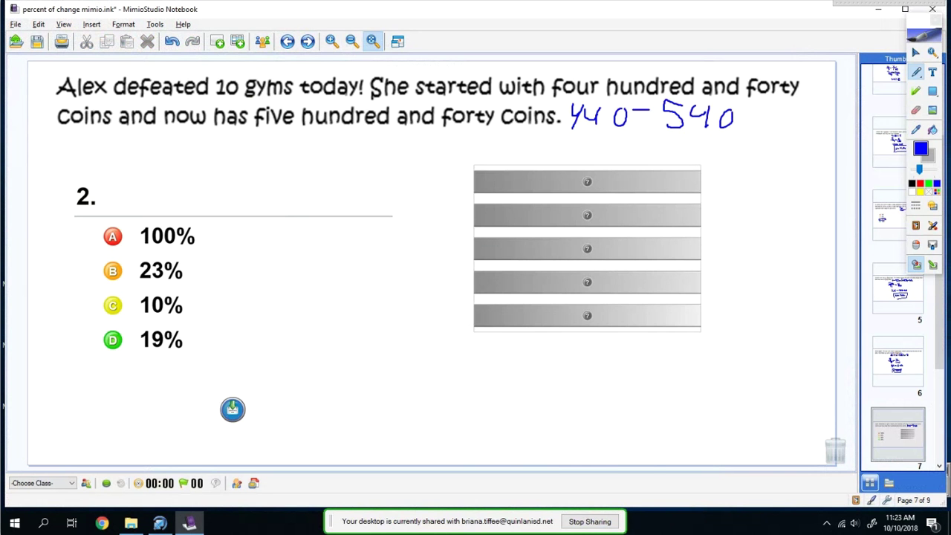
# - Handwrite the proportion 100/440 = x/100 below the grey bars and circle answer B, 23%
pyautogui.moveTo(480, 353)
pyautogui.mouseDown()
pyautogui.moveTo(467, 381)
pyautogui.moveTo(539, 367)
pyautogui.mouseUp()
pyautogui.moveTo(459, 395); pyautogui.dragTo(552, 390)
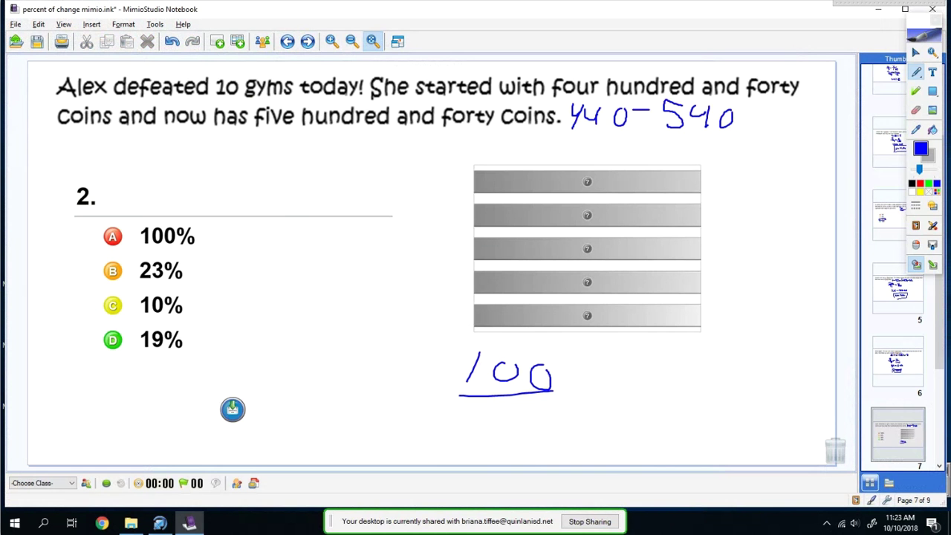
pyautogui.moveTo(487, 408)
pyautogui.mouseDown()
pyautogui.moveTo(494, 430)
pyautogui.moveTo(529, 421)
pyautogui.moveTo(523, 432)
pyautogui.mouseUp()
pyautogui.moveTo(538, 427)
pyautogui.mouseDown()
pyautogui.moveTo(597, 393)
pyautogui.moveTo(688, 395)
pyautogui.moveTo(638, 429)
pyautogui.moveTo(703, 413)
pyautogui.mouseUp()
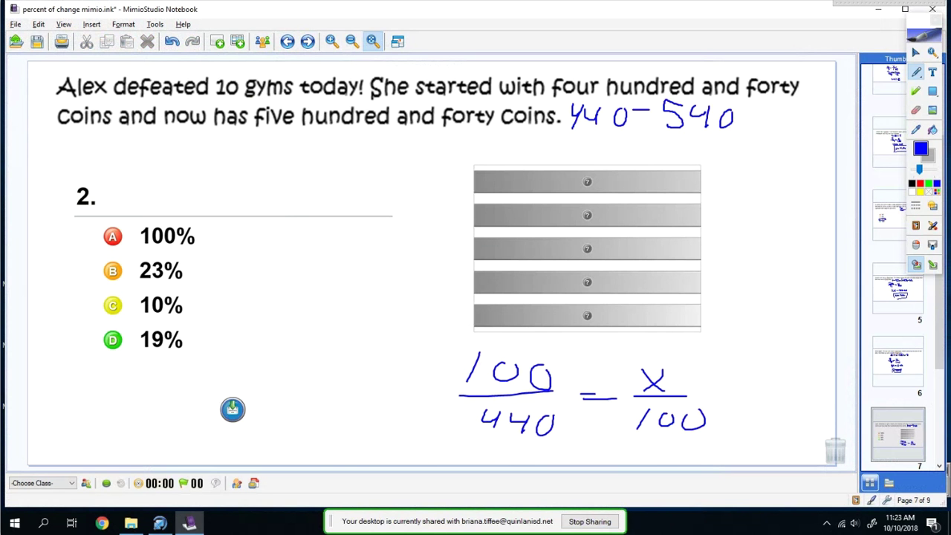
pyautogui.moveTo(99, 283)
pyautogui.mouseDown()
pyautogui.moveTo(86, 271)
pyautogui.moveTo(123, 281)
pyautogui.mouseUp()
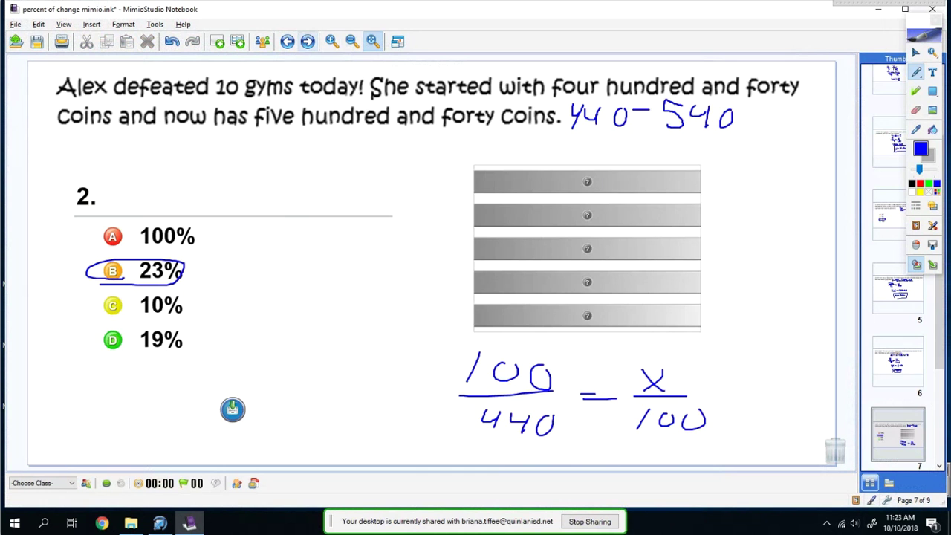
# - Go to page 8 and handwrite the proportion x/1645 = 3/100 below the Vaporeon problem text
pyautogui.click(308, 41)
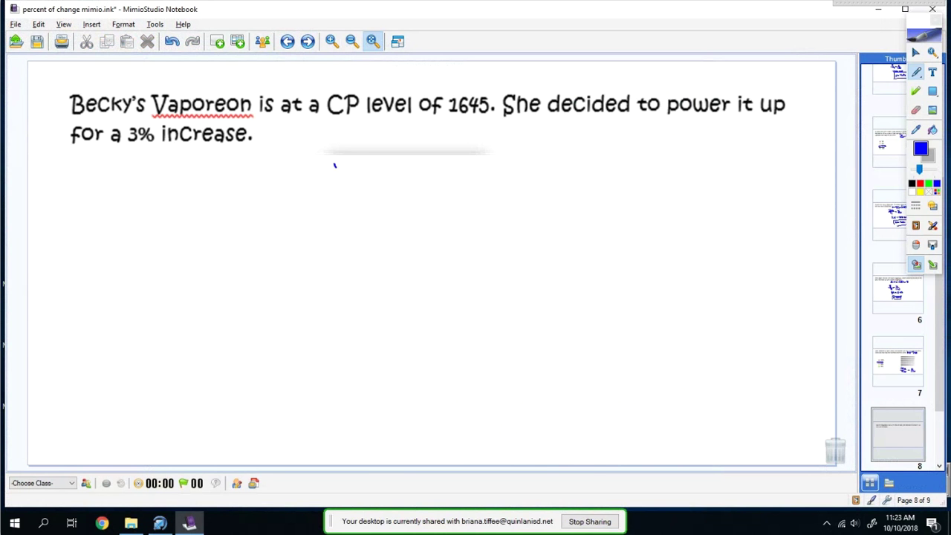
pyautogui.moveTo(335, 167)
pyautogui.mouseDown()
pyautogui.moveTo(346, 185)
pyautogui.moveTo(329, 187)
pyautogui.mouseUp()
pyautogui.moveTo(307, 192); pyautogui.dragTo(370, 189)
pyautogui.moveTo(315, 200); pyautogui.dragTo(311, 233)
pyautogui.moveTo(327, 213)
pyautogui.mouseDown()
pyautogui.moveTo(325, 232)
pyautogui.moveTo(362, 221)
pyautogui.mouseUp()
pyautogui.moveTo(359, 210)
pyautogui.mouseDown()
pyautogui.moveTo(359, 235)
pyautogui.moveTo(388, 224)
pyautogui.moveTo(382, 235)
pyautogui.mouseUp()
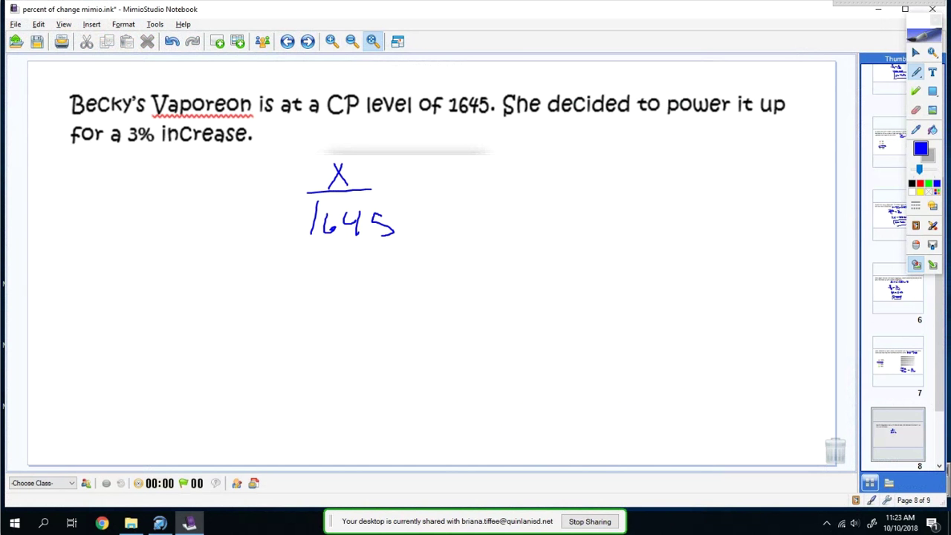
pyautogui.moveTo(397, 192); pyautogui.dragTo(428, 195)
pyautogui.moveTo(450, 154)
pyautogui.mouseDown()
pyautogui.moveTo(462, 176)
pyautogui.moveTo(450, 184)
pyautogui.mouseUp()
pyautogui.moveTo(441, 189)
pyautogui.mouseDown()
pyautogui.moveTo(483, 188)
pyautogui.moveTo(449, 238)
pyautogui.mouseUp()
pyautogui.moveTo(483, 210)
pyautogui.mouseDown()
pyautogui.moveTo(512, 234)
pyautogui.moveTo(520, 215)
pyautogui.mouseUp()
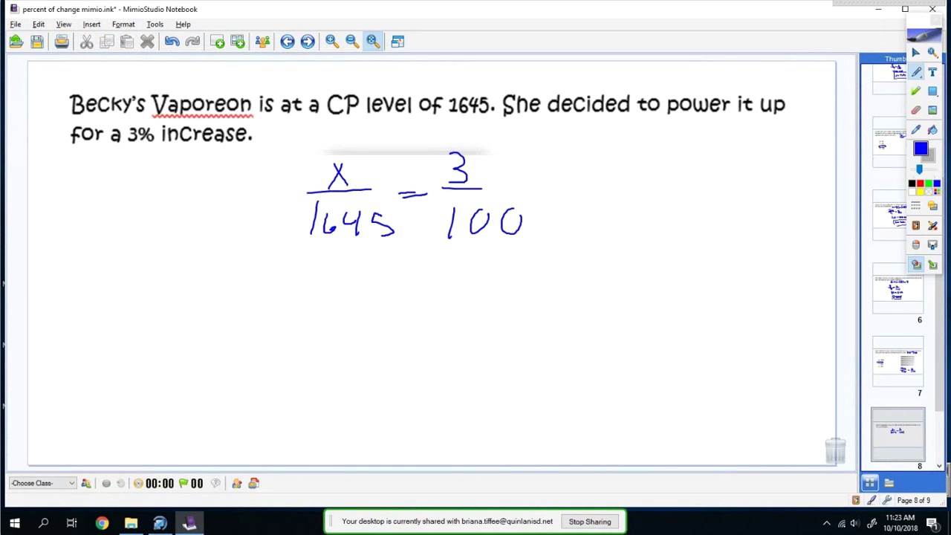
# - Write 4935 = 100x below the proportion and the solution 49.35 = x beneath it
pyautogui.moveTo(339, 282)
pyautogui.mouseDown()
pyautogui.moveTo(349, 302)
pyautogui.moveTo(380, 291)
pyautogui.moveTo(379, 303)
pyautogui.moveTo(401, 291)
pyautogui.moveTo(399, 301)
pyautogui.moveTo(471, 287)
pyautogui.moveTo(489, 292)
pyautogui.mouseUp()
pyautogui.moveTo(495, 267)
pyautogui.mouseDown()
pyautogui.moveTo(496, 295)
pyautogui.moveTo(518, 277)
pyautogui.moveTo(572, 292)
pyautogui.moveTo(559, 294)
pyautogui.mouseUp()
pyautogui.moveTo(400, 354)
pyautogui.mouseDown()
pyautogui.moveTo(402, 382)
pyautogui.moveTo(434, 369)
pyautogui.moveTo(429, 382)
pyautogui.moveTo(443, 385)
pyautogui.moveTo(462, 366)
pyautogui.moveTo(457, 380)
pyautogui.mouseUp()
pyautogui.click(436, 379)
pyautogui.moveTo(500, 354)
pyautogui.mouseDown()
pyautogui.moveTo(484, 380)
pyautogui.moveTo(526, 368)
pyautogui.moveTo(530, 377)
pyautogui.mouseUp()
pyautogui.moveTo(534, 357)
pyautogui.mouseDown()
pyautogui.moveTo(552, 377)
pyautogui.moveTo(542, 379)
pyautogui.mouseUp()
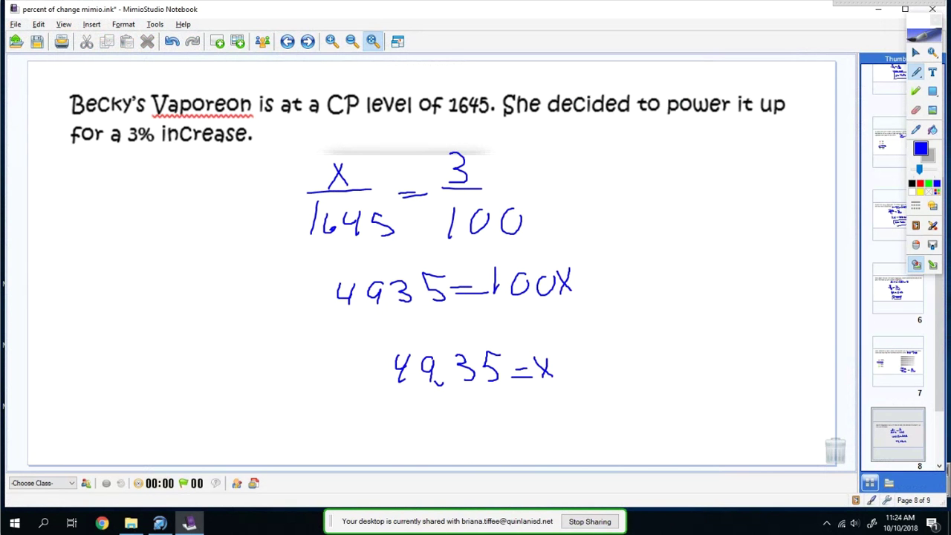
# - Handwrite the column addition 1645 + 49.35 beside the proportion, with the sum 1694.35 under a line
pyautogui.moveTo(59, 159); pyautogui.dragTo(57, 202)
pyautogui.moveTo(90, 171)
pyautogui.mouseDown()
pyautogui.moveTo(82, 187)
pyautogui.moveTo(123, 185)
pyautogui.mouseUp()
pyautogui.moveTo(122, 173)
pyautogui.mouseDown()
pyautogui.moveTo(120, 193)
pyautogui.moveTo(159, 182)
pyautogui.moveTo(150, 192)
pyautogui.mouseUp()
pyautogui.moveTo(155, 170); pyautogui.dragTo(165, 170)
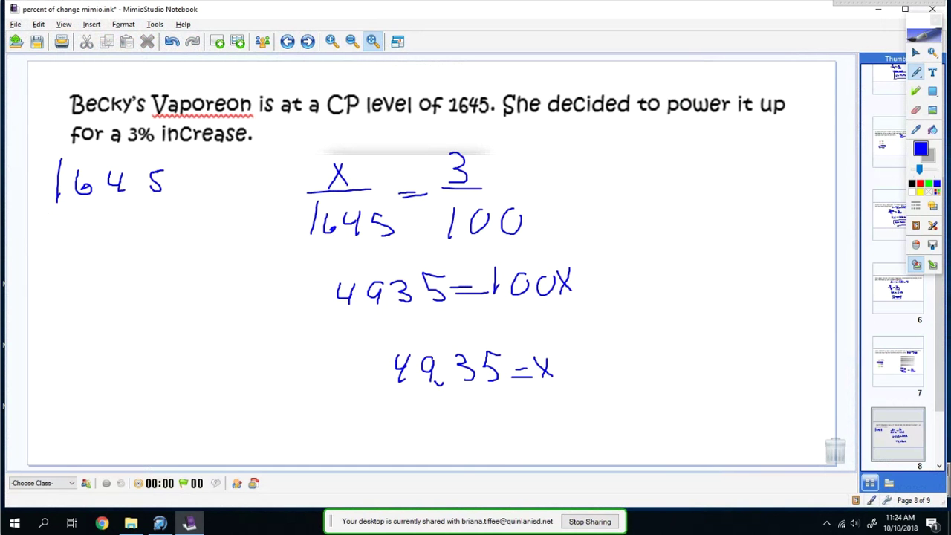
pyautogui.moveTo(48, 215)
pyautogui.mouseDown()
pyautogui.moveTo(116, 215)
pyautogui.moveTo(72, 226)
pyautogui.mouseUp()
pyautogui.moveTo(126, 204)
pyautogui.mouseDown()
pyautogui.moveTo(123, 231)
pyautogui.moveTo(152, 228)
pyautogui.moveTo(183, 202)
pyautogui.moveTo(178, 228)
pyautogui.moveTo(205, 223)
pyautogui.moveTo(195, 229)
pyautogui.mouseUp()
pyautogui.click(164, 230)
pyautogui.moveTo(44, 254); pyautogui.dragTo(268, 233)
pyautogui.moveTo(52, 272); pyautogui.dragTo(47, 290)
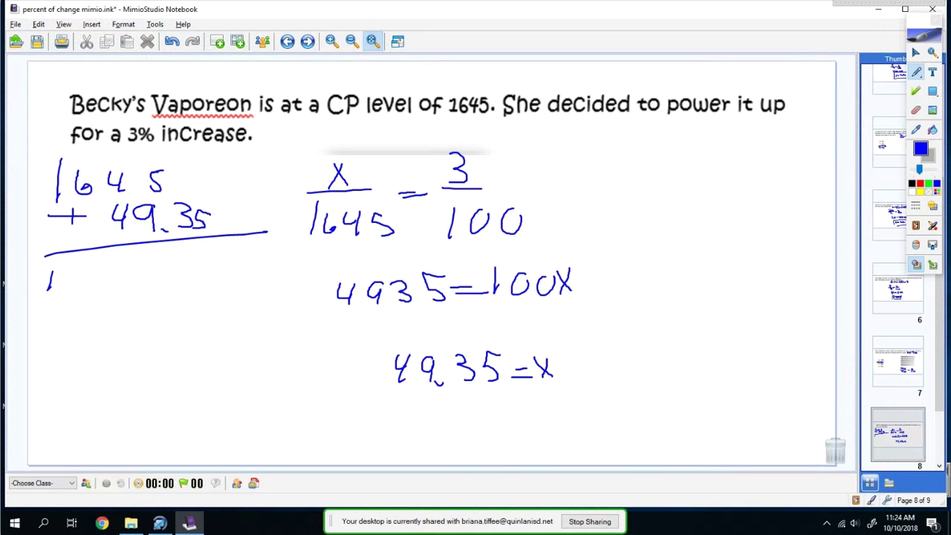
pyautogui.moveTo(86, 259)
pyautogui.mouseDown()
pyautogui.moveTo(82, 284)
pyautogui.moveTo(132, 269)
pyautogui.moveTo(132, 282)
pyautogui.moveTo(202, 269)
pyautogui.moveTo(194, 278)
pyautogui.moveTo(214, 254)
pyautogui.moveTo(215, 278)
pyautogui.mouseUp()
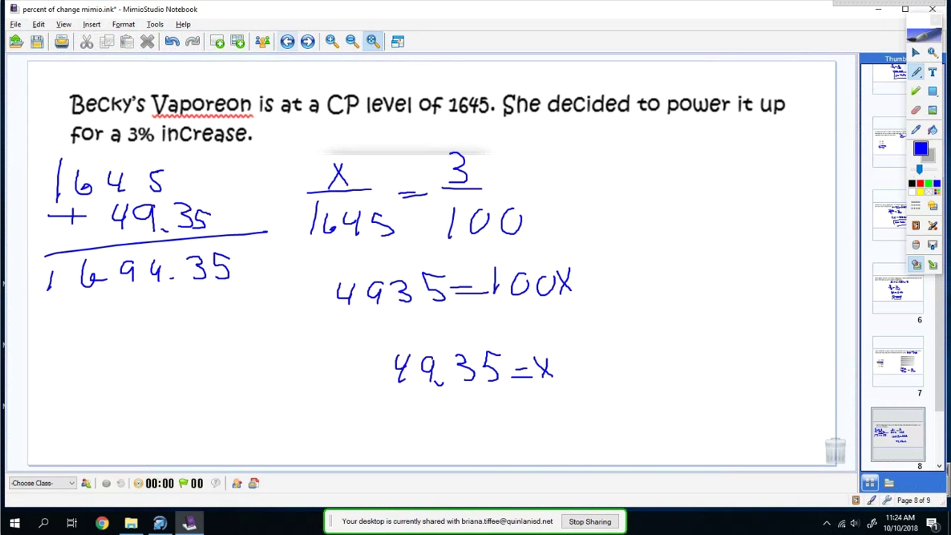
# - On page 9, underline 15% in the super balls problem and handwrite the proportion x/22 = 15/100 below the text
pyautogui.click(307, 41)
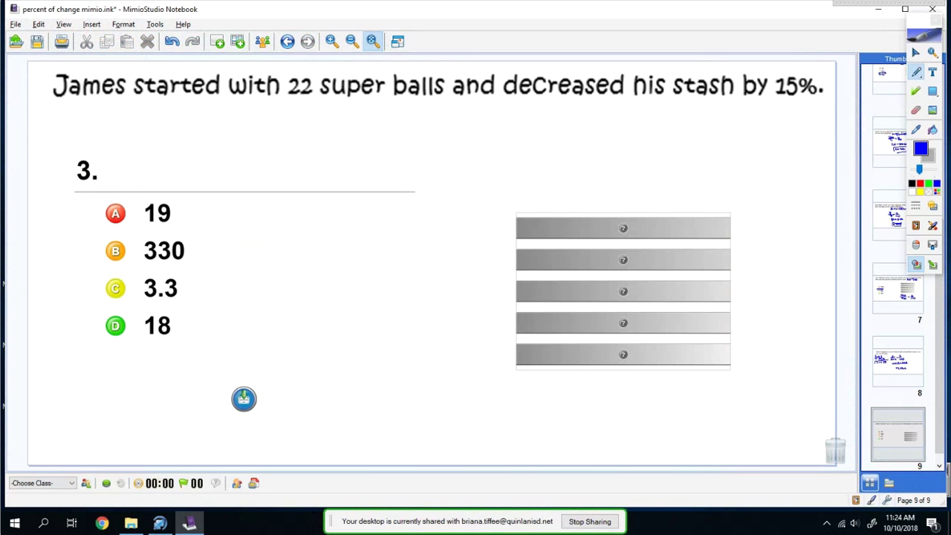
pyautogui.moveTo(759, 97); pyautogui.dragTo(826, 95)
pyautogui.moveTo(451, 114)
pyautogui.mouseDown()
pyautogui.moveTo(468, 131)
pyautogui.moveTo(454, 132)
pyautogui.moveTo(497, 135)
pyautogui.moveTo(478, 165)
pyautogui.moveTo(523, 157)
pyautogui.moveTo(538, 131)
pyautogui.mouseUp()
pyautogui.moveTo(518, 140); pyautogui.dragTo(539, 137)
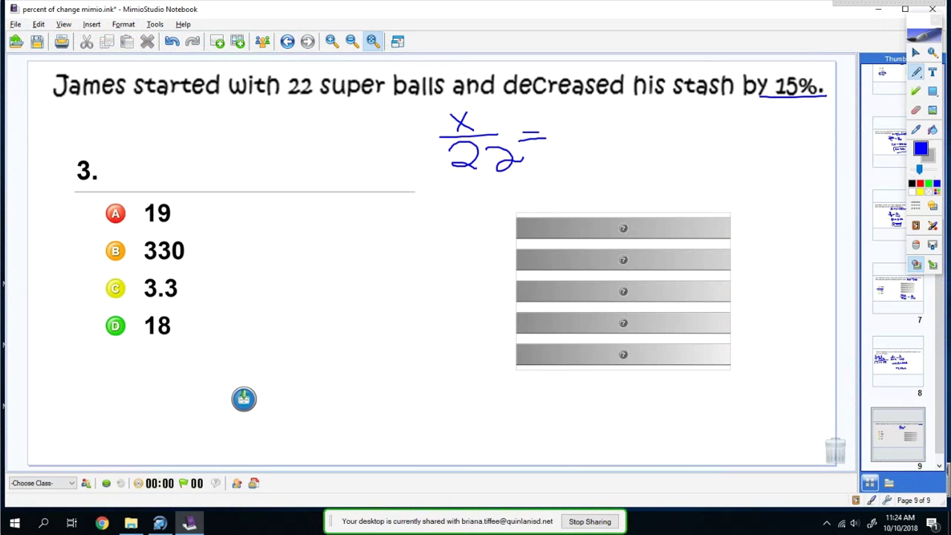
pyautogui.moveTo(573, 109); pyautogui.dragTo(574, 120)
pyautogui.moveTo(606, 104); pyautogui.dragTo(607, 125)
pyautogui.moveTo(612, 105); pyautogui.dragTo(621, 102)
pyautogui.moveTo(579, 129)
pyautogui.mouseDown()
pyautogui.moveTo(635, 127)
pyautogui.moveTo(586, 165)
pyautogui.moveTo(623, 145)
pyautogui.moveTo(641, 160)
pyautogui.moveTo(652, 147)
pyautogui.mouseUp()
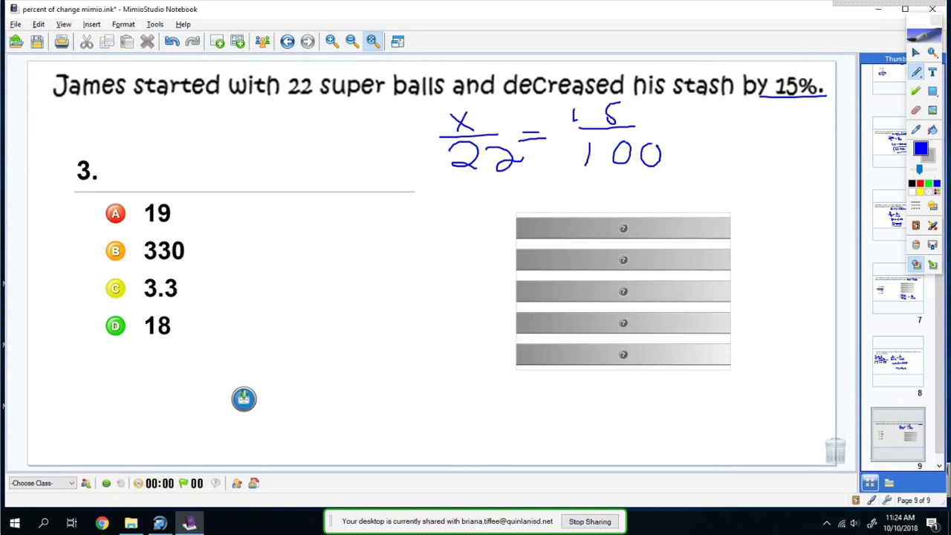
# - Mark 3.3 as the amount of decrease, then write 22 − 3 = 19 below the grey bars and circle answer A, 19
pyautogui.moveTo(170, 272)
pyautogui.mouseDown()
pyautogui.moveTo(178, 300)
pyautogui.moveTo(149, 305)
pyautogui.mouseUp()
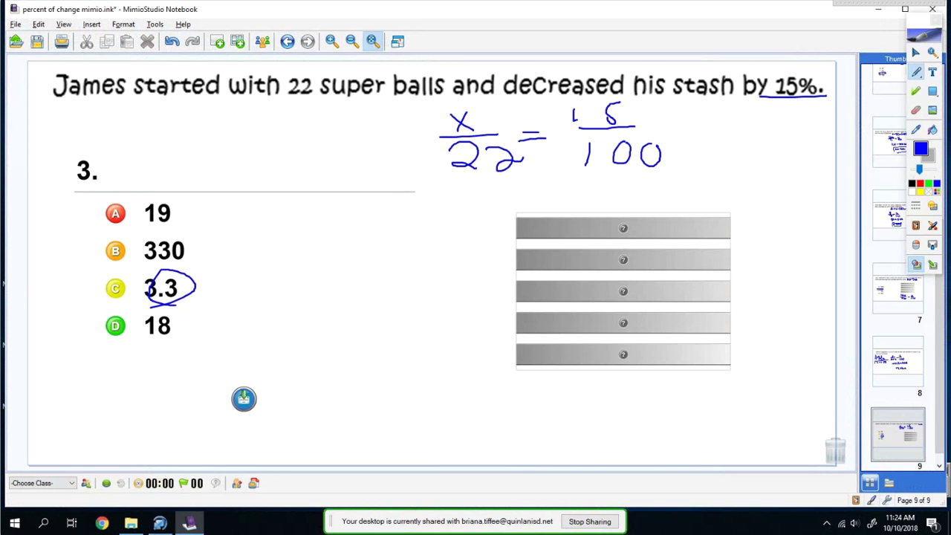
pyautogui.moveTo(499, 404)
pyautogui.mouseDown()
pyautogui.moveTo(587, 420)
pyautogui.moveTo(632, 407)
pyautogui.moveTo(643, 387)
pyautogui.moveTo(653, 421)
pyautogui.moveTo(701, 403)
pyautogui.moveTo(715, 420)
pyautogui.mouseUp()
pyautogui.moveTo(746, 394)
pyautogui.mouseDown()
pyautogui.moveTo(734, 401)
pyautogui.moveTo(747, 434)
pyautogui.mouseUp()
pyautogui.moveTo(83, 223)
pyautogui.mouseDown()
pyautogui.moveTo(219, 199)
pyautogui.moveTo(133, 222)
pyautogui.mouseUp()
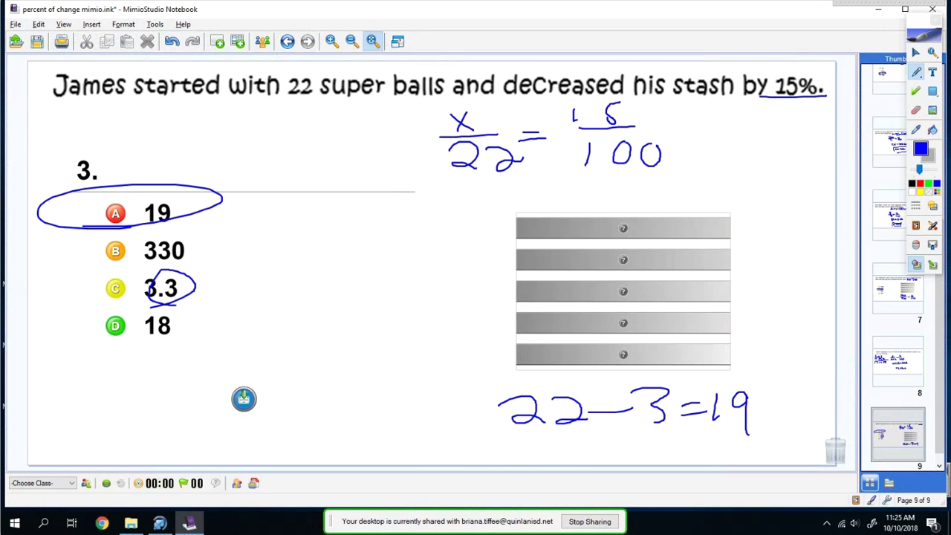